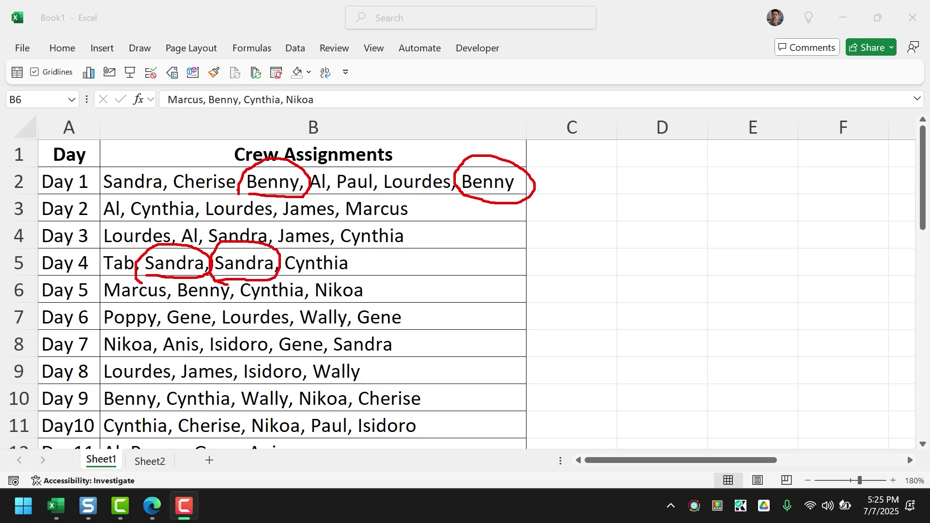
# Clear the duplicate-name markers, select C2 and zoom out to show more columns
pyautogui.press('Escape')
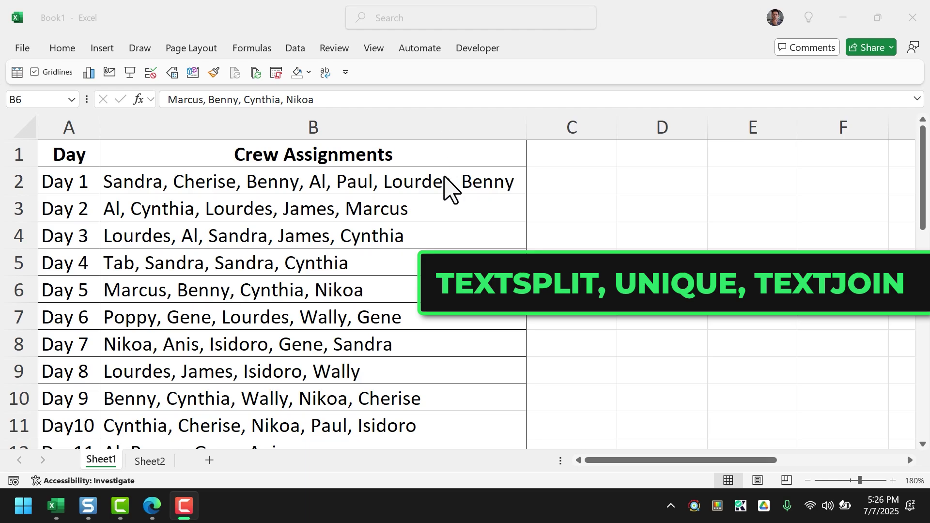
pyautogui.click(570, 182)
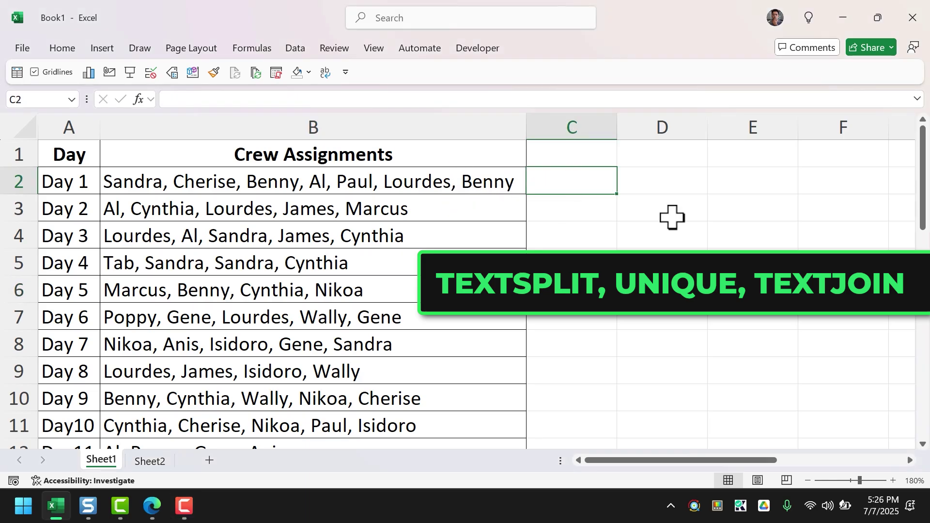
pyautogui.click(808, 480)
pyautogui.click(808, 480)
pyautogui.click(808, 480)
pyautogui.click(807, 480)
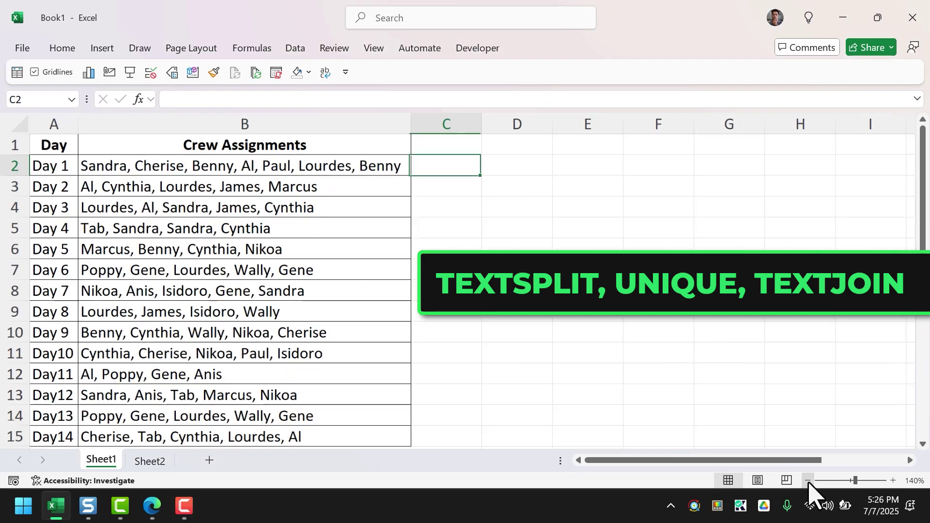
pyautogui.click(807, 480)
pyautogui.click(808, 480)
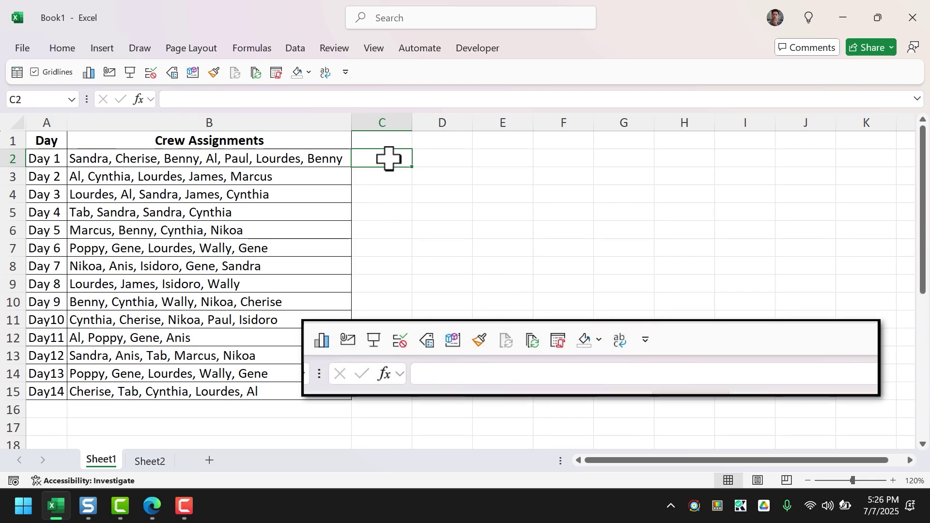
# Enter =TEXTSPLIT(B2,", ") in C2 so Day 1's names spill across C2:I2
pyautogui.write('=Text')
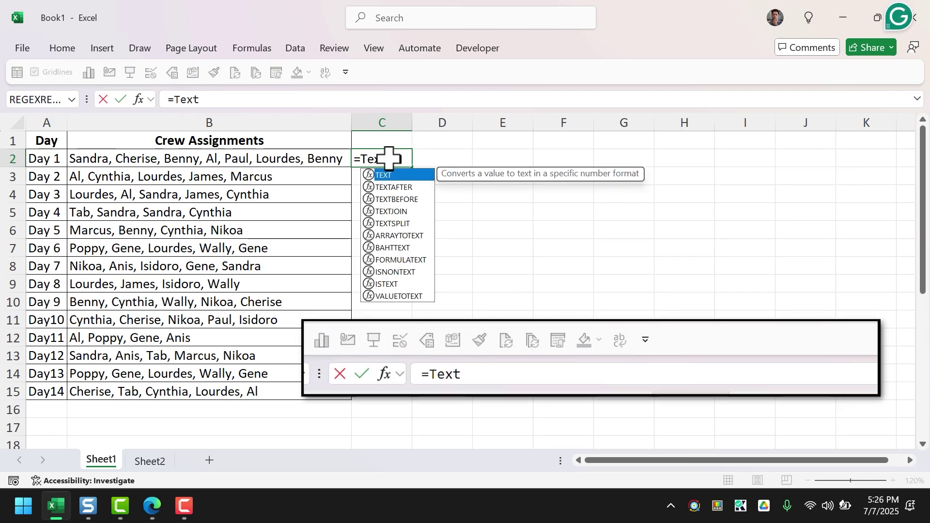
pyautogui.press('Down')
pyautogui.press('Down')
pyautogui.press('Down')
pyautogui.press('Down')
pyautogui.press('Tab')
pyautogui.press('Left')
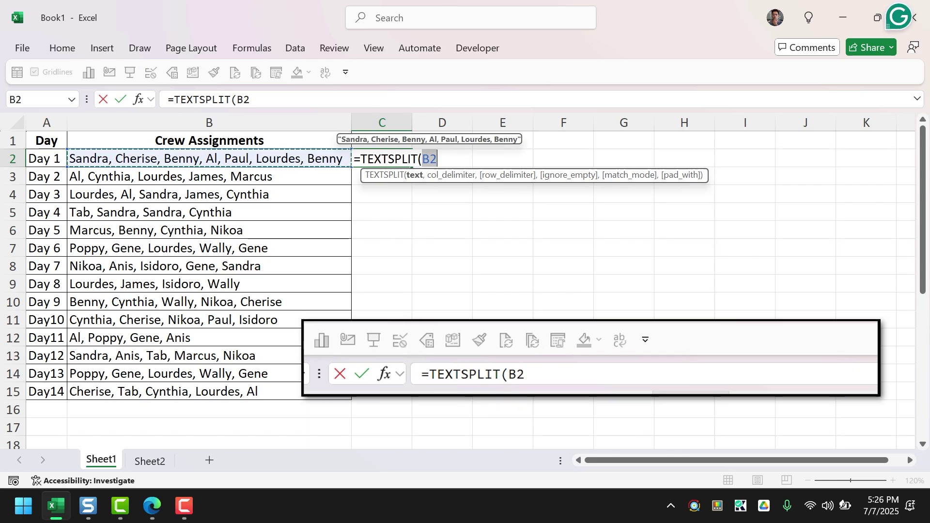
pyautogui.write(',", "')
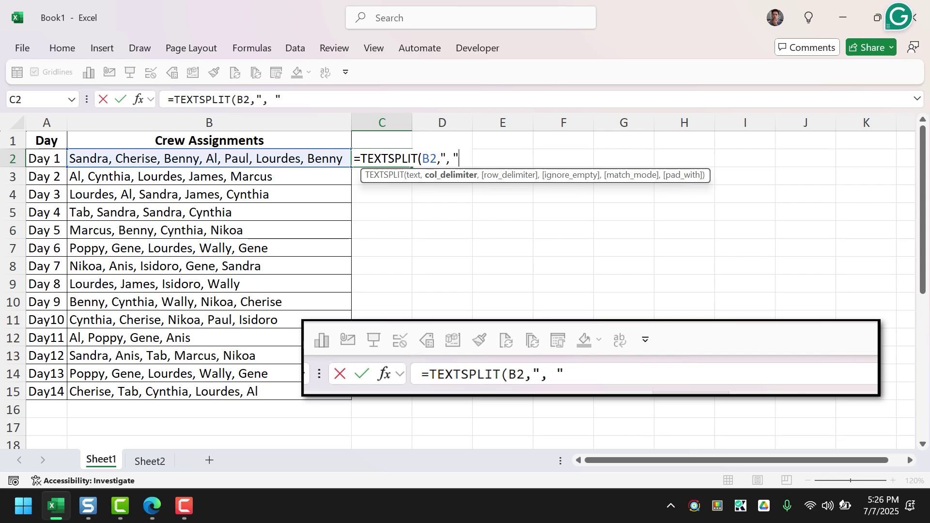
pyautogui.write(')')
pyautogui.press('Return')
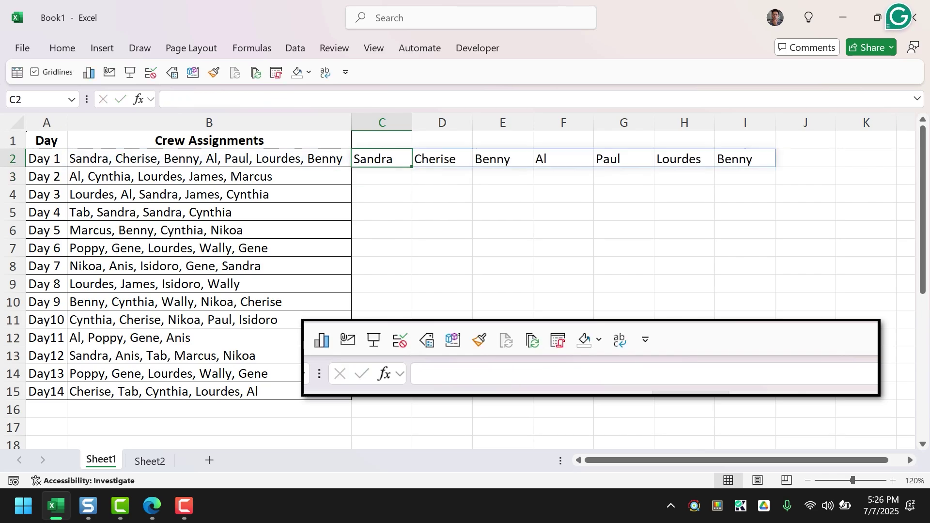
pyautogui.press('Up')
pyautogui.hotkey('ctrl', 'shift', 'Right')
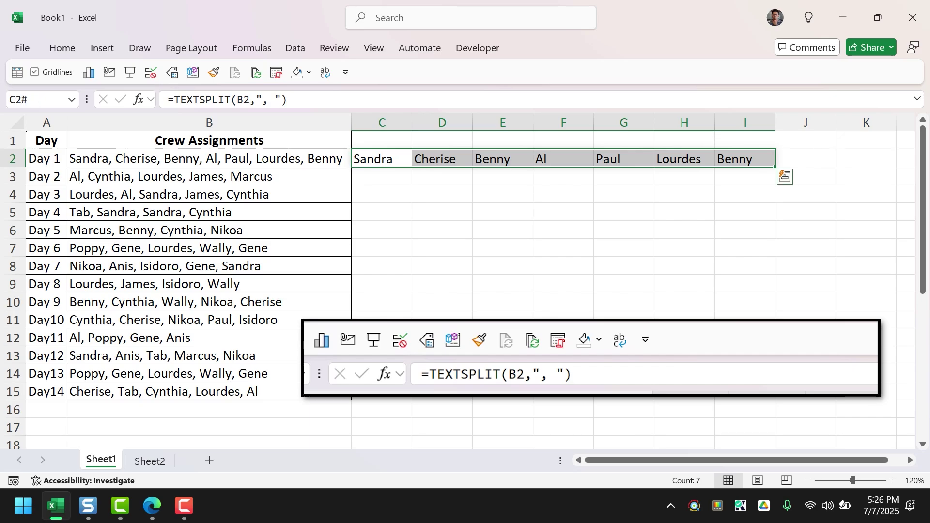
pyautogui.click(382, 158)
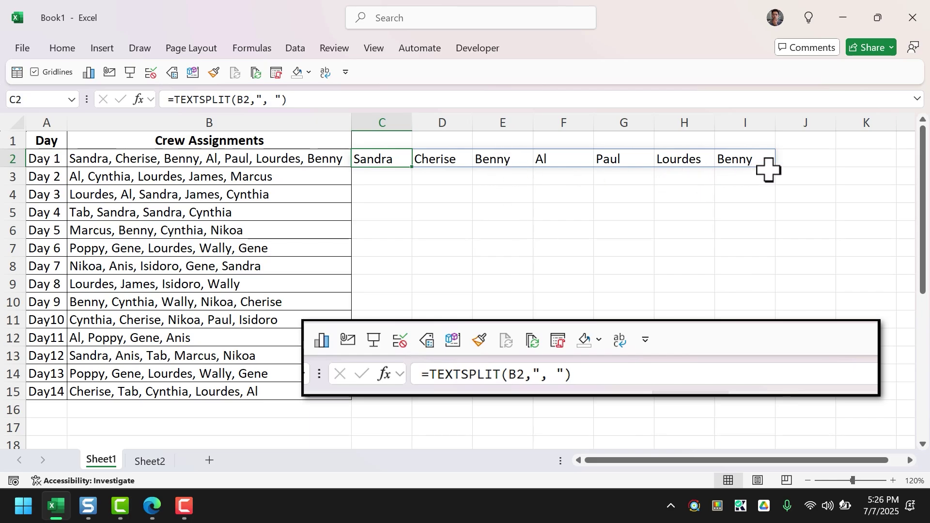
# Wrap C2's formula as =UNIQUE(TEXTSPLIT(B2,", "),TRUE) so Benny appears only once
pyautogui.doubleClick(399, 163)
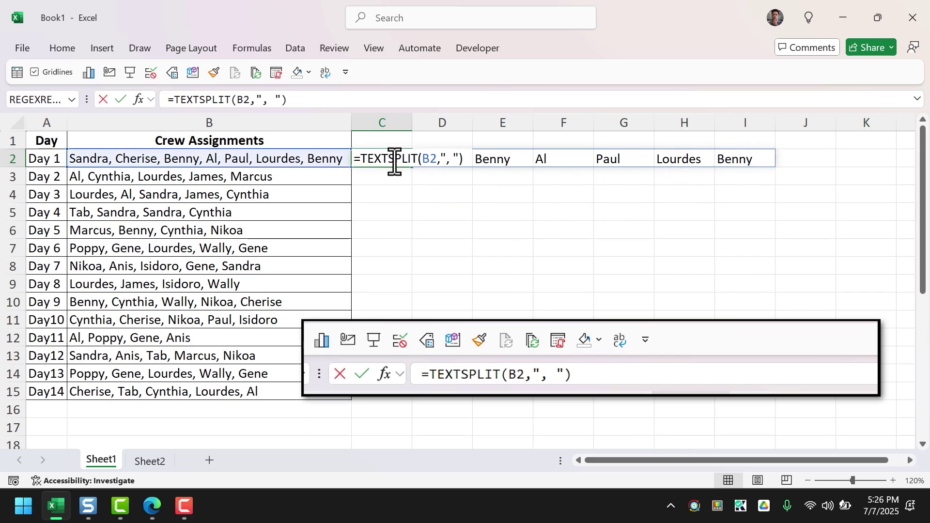
pyautogui.write('Ni')
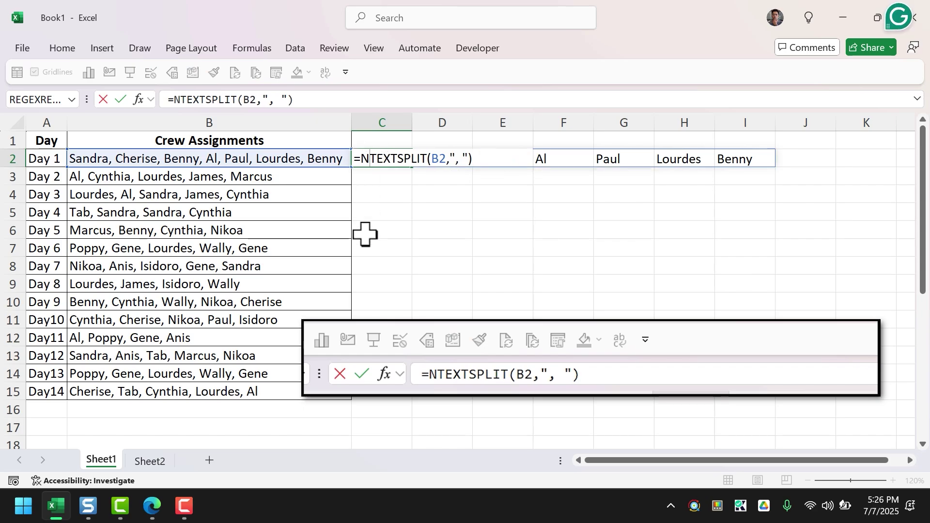
pyautogui.press('BackSpace')
pyautogui.press('BackSpace')
pyautogui.write('Uni')
pyautogui.press('Down')
pyautogui.press('Down')
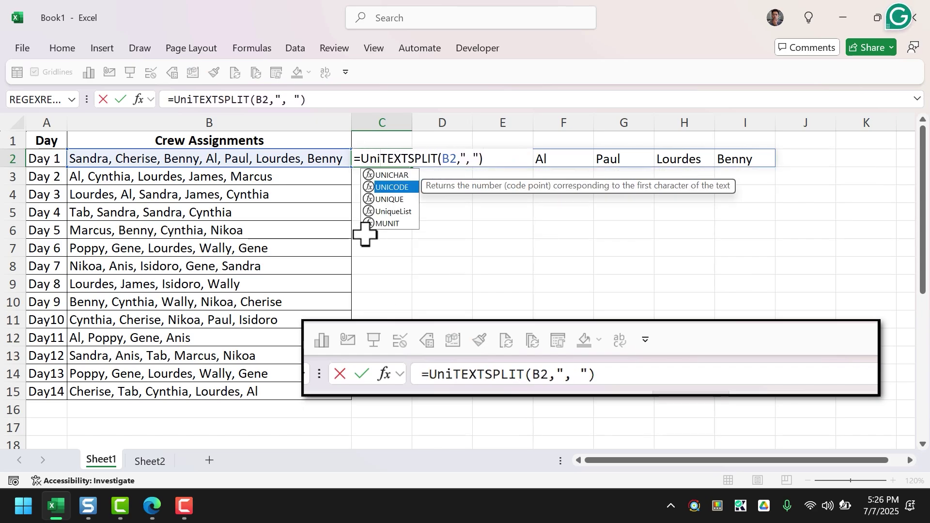
pyautogui.press('Tab')
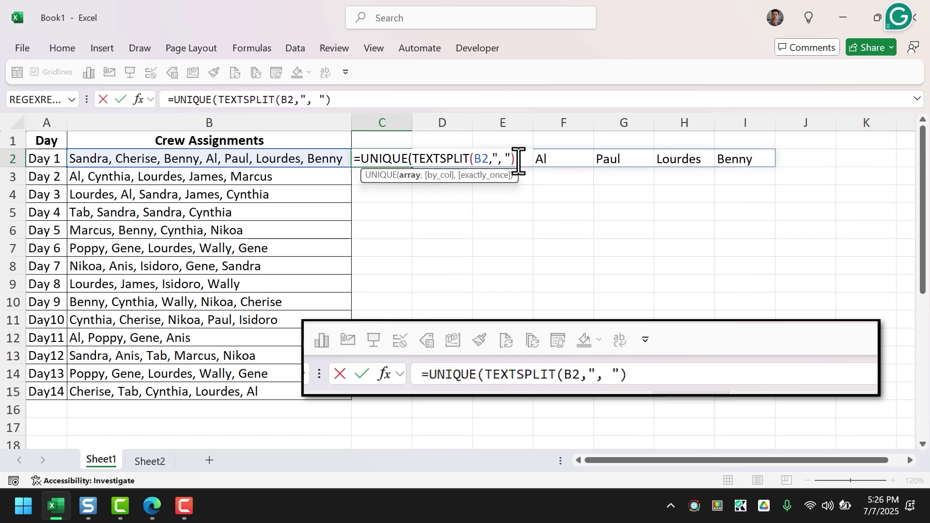
pyautogui.write(',TRUE')
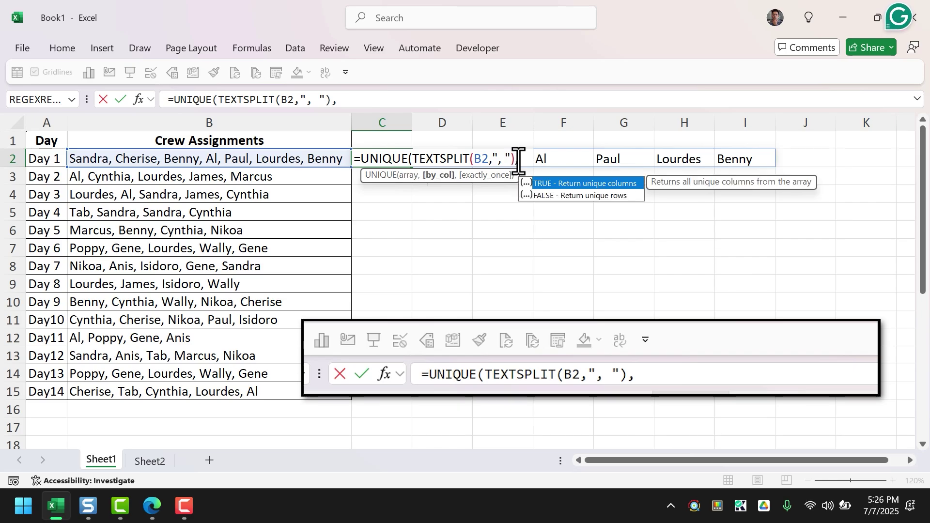
pyautogui.press('Tab')
pyautogui.write(')')
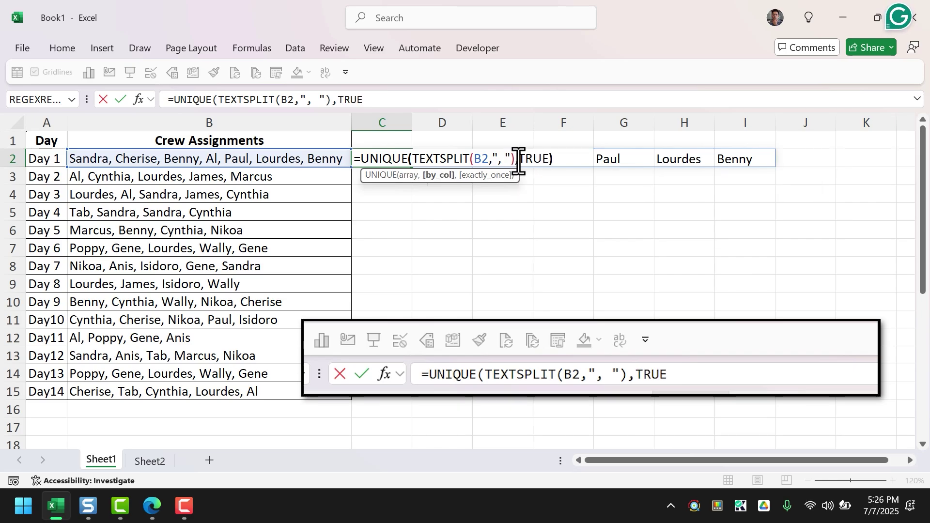
pyautogui.press('Return')
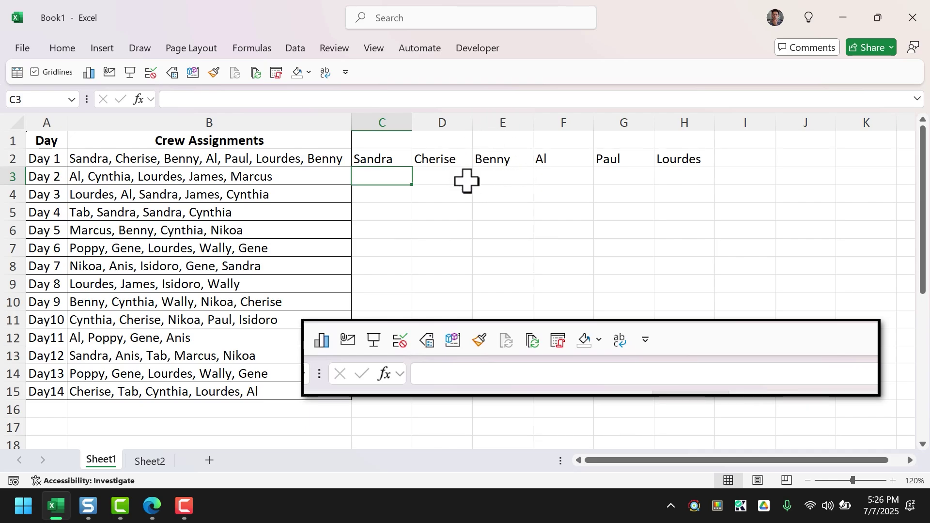
pyautogui.doubleClick(374, 160)
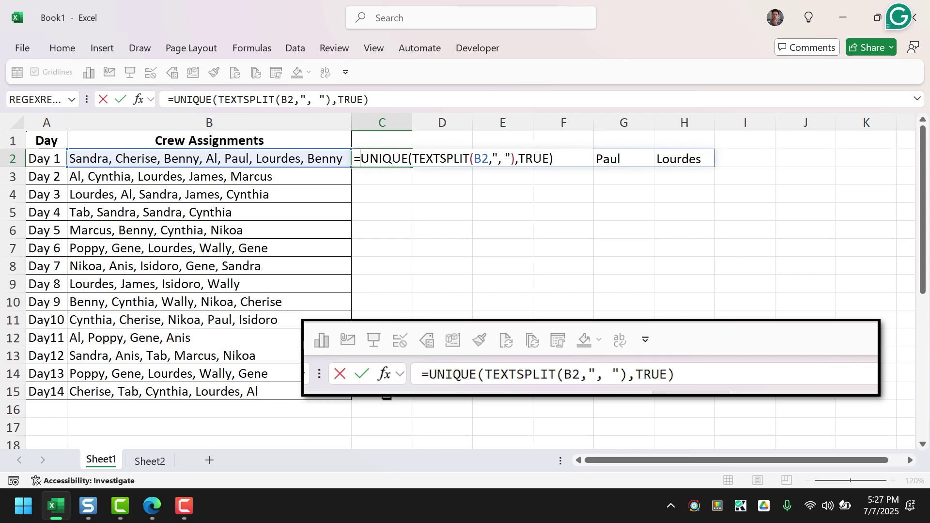
# Wrap C2 in TEXTJOIN: =TEXTJOIN(", ",TRUE,UNIQUE(TEXTSPLIT(B2,", "),TRUE))
pyautogui.write('Text')
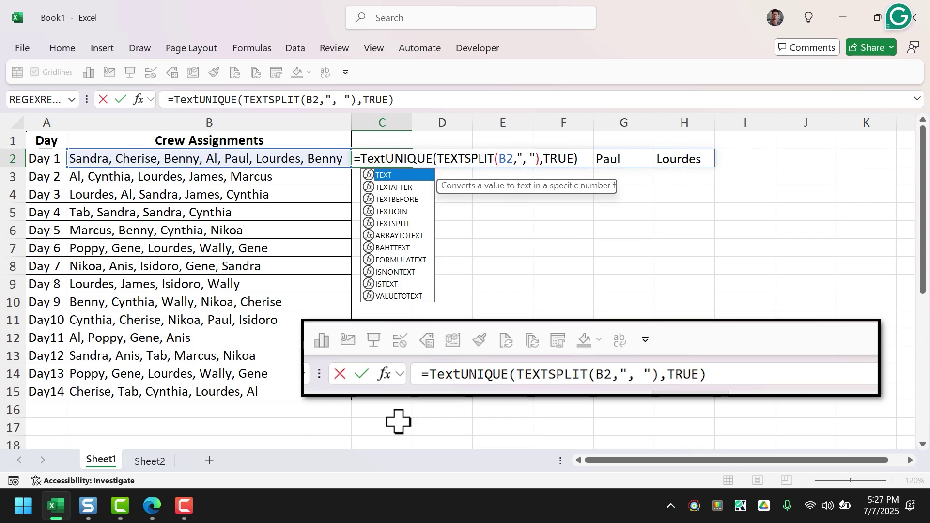
pyautogui.press('Down')
pyautogui.press('Down')
pyautogui.press('Down')
pyautogui.press('Tab')
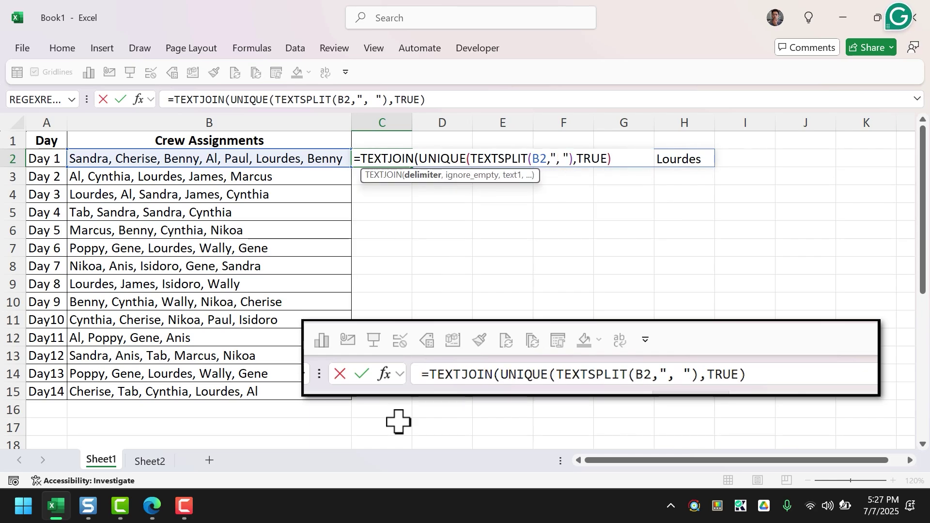
pyautogui.write('", ')
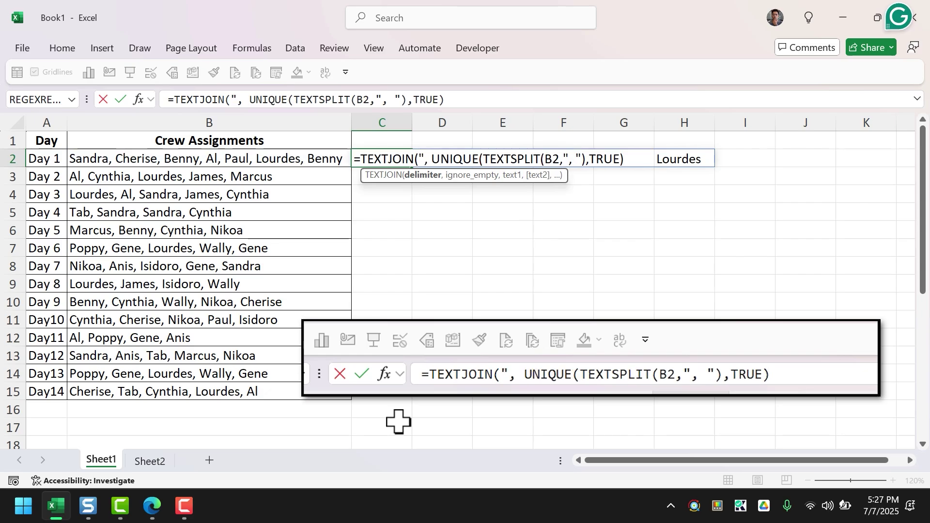
pyautogui.write('"')
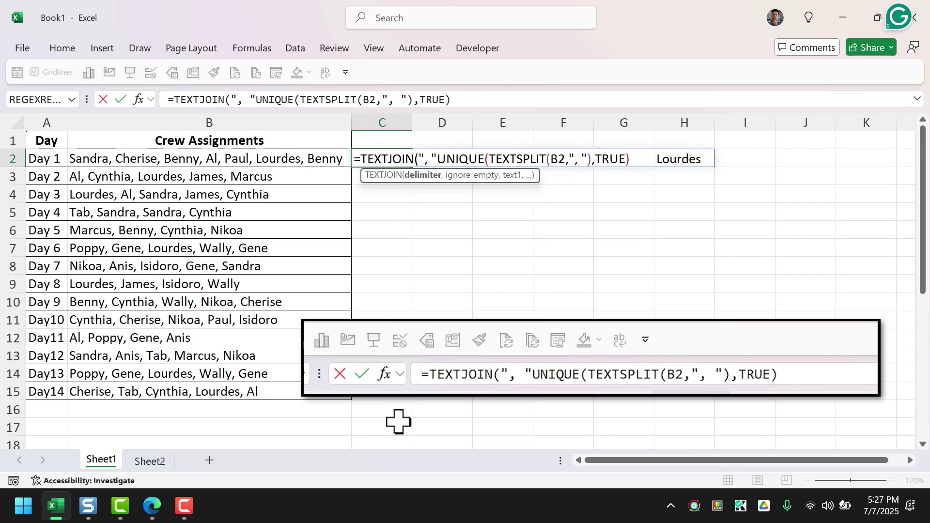
pyautogui.write(',TUr')
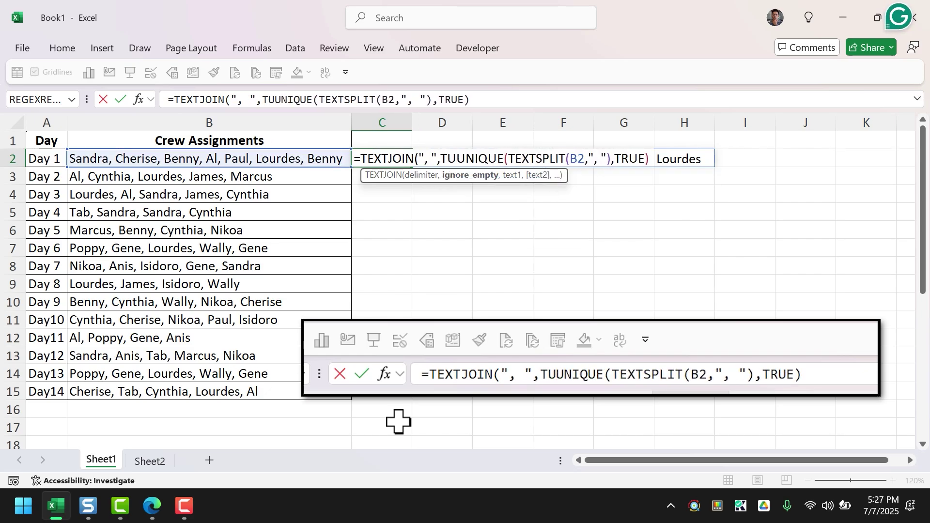
pyautogui.write('e')
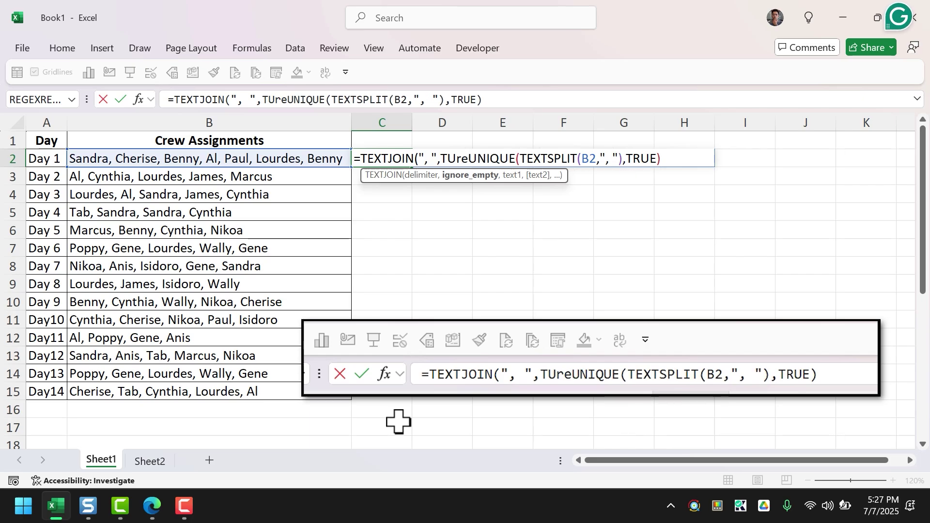
pyautogui.press('BackSpace')
pyautogui.press('BackSpace')
pyautogui.press('BackSpace')
pyautogui.write('RUE,')
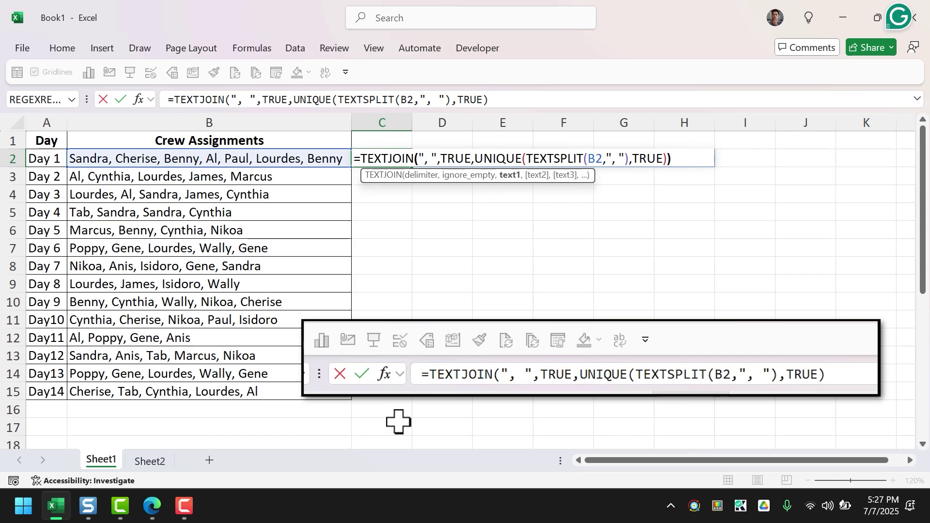
pyautogui.write(')')
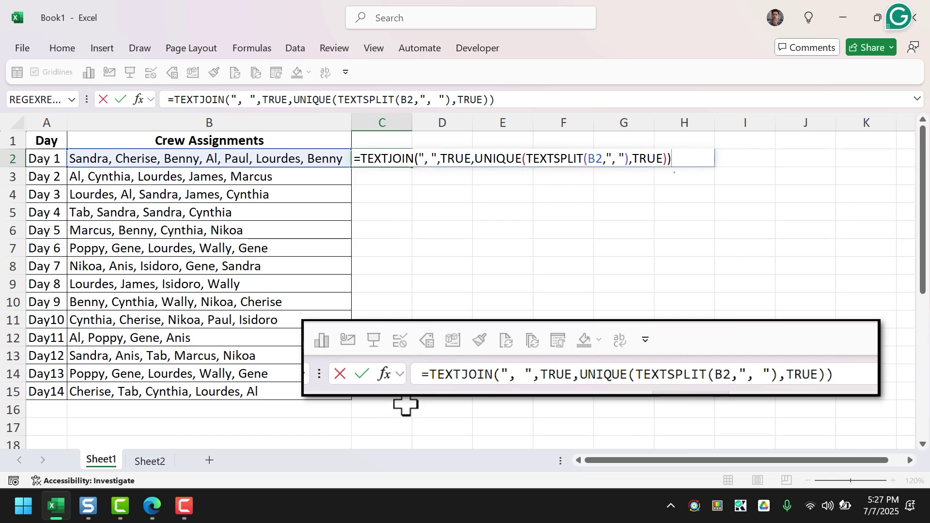
pyautogui.hotkey('ctrl', 'Return')
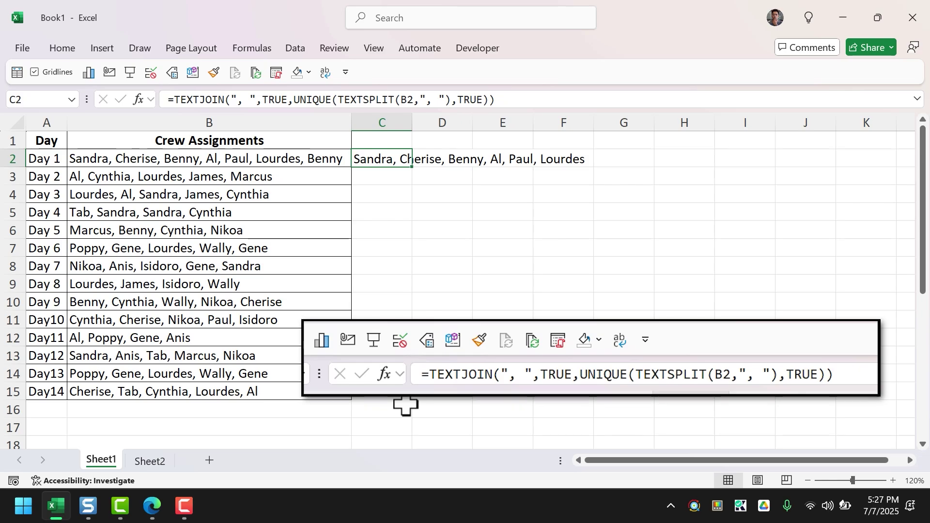
# Fill the C2 formula down through C15 and autofit column C to the joined names
pyautogui.press('Left')
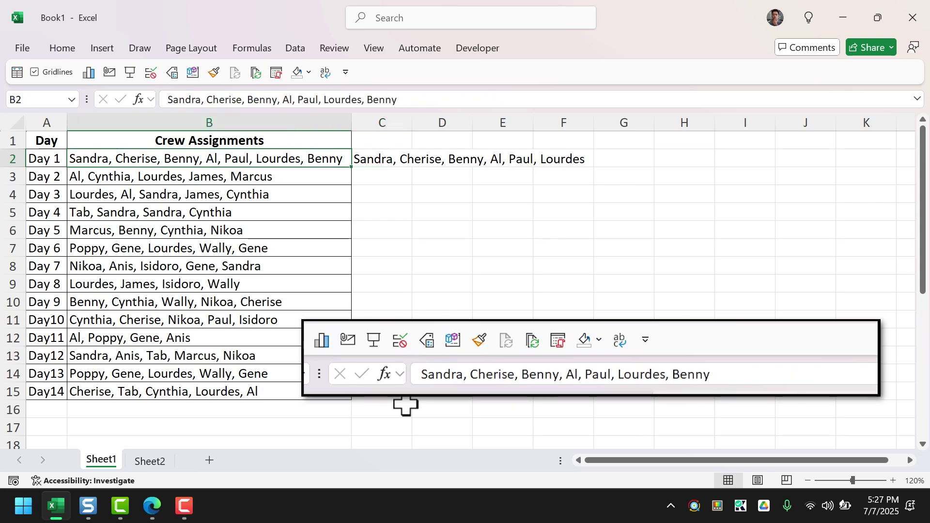
pyautogui.press('Down')
pyautogui.hotkey('ctrl', 'Down')
pyautogui.press('Right')
pyautogui.hotkey('ctrl', 'shift', 'Up')
pyautogui.hotkey('ctrl', 'd')
pyautogui.press('Up')
pyautogui.press('Up')
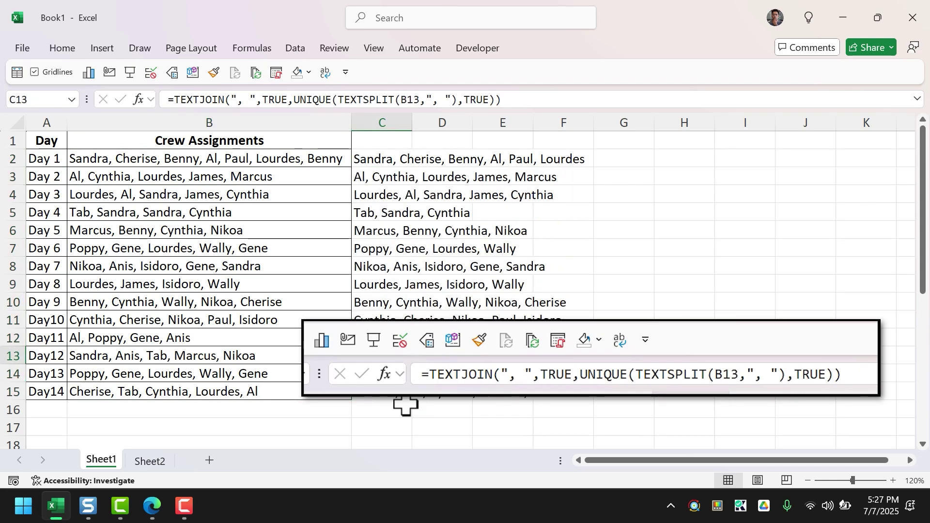
pyautogui.doubleClick(412, 122)
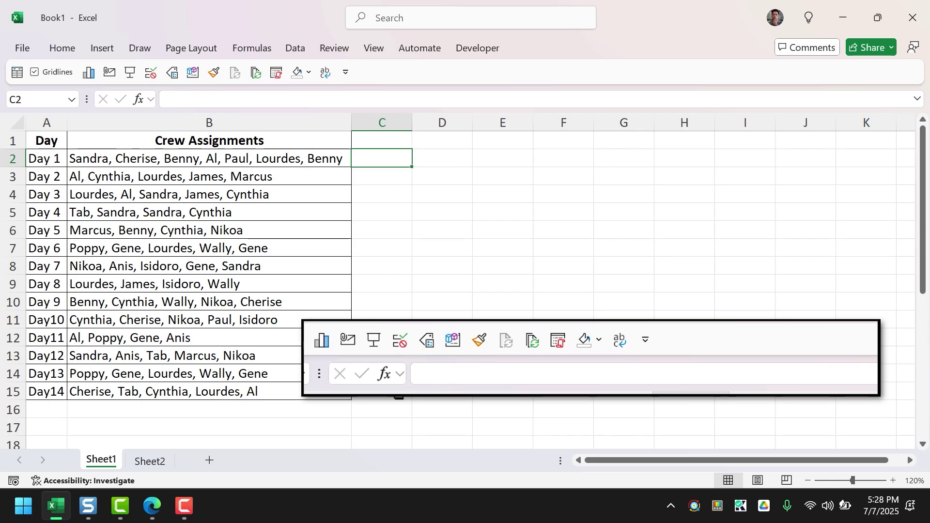
# Enter =UniqueList(B2,", ") in C2 to return Day 1's six distinct names
pyautogui.write('=Un')
pyautogui.press('Down')
pyautogui.press('Down')
pyautogui.press('Down')
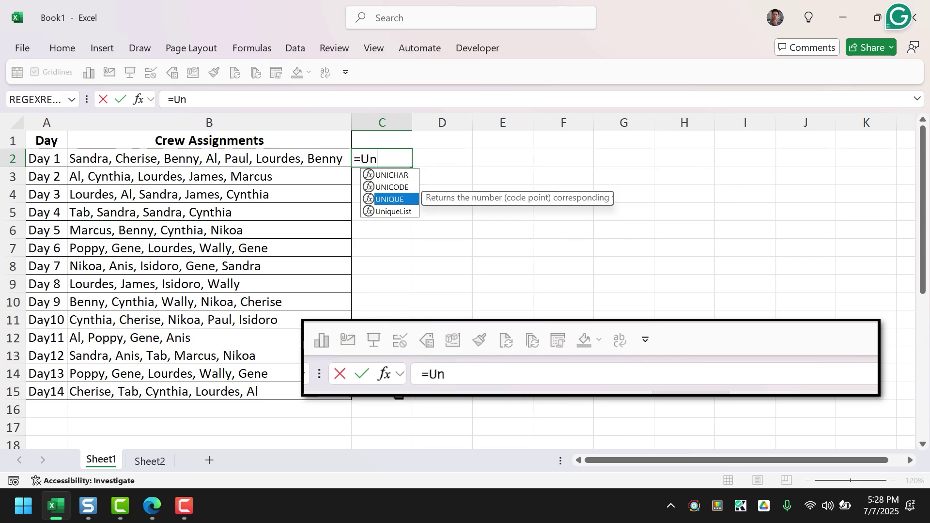
pyautogui.press('Tab')
pyautogui.press('Left')
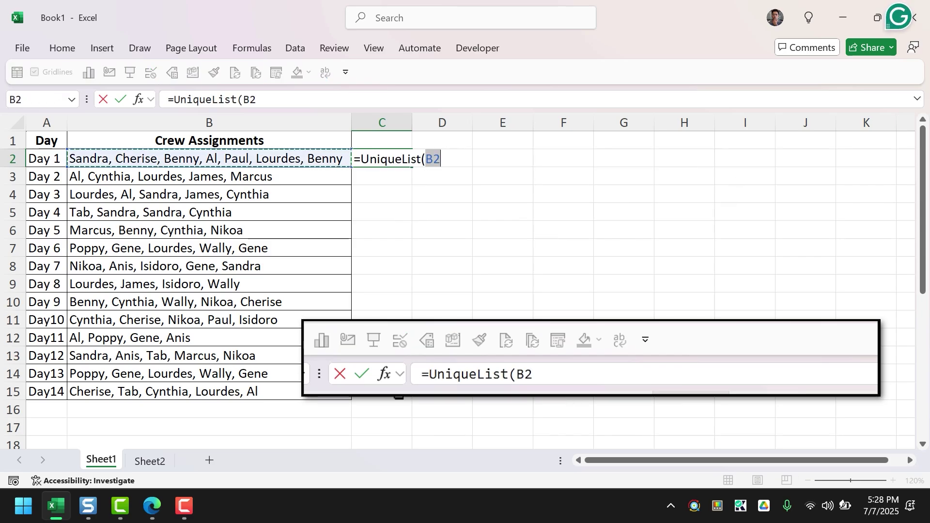
pyautogui.write(',"')
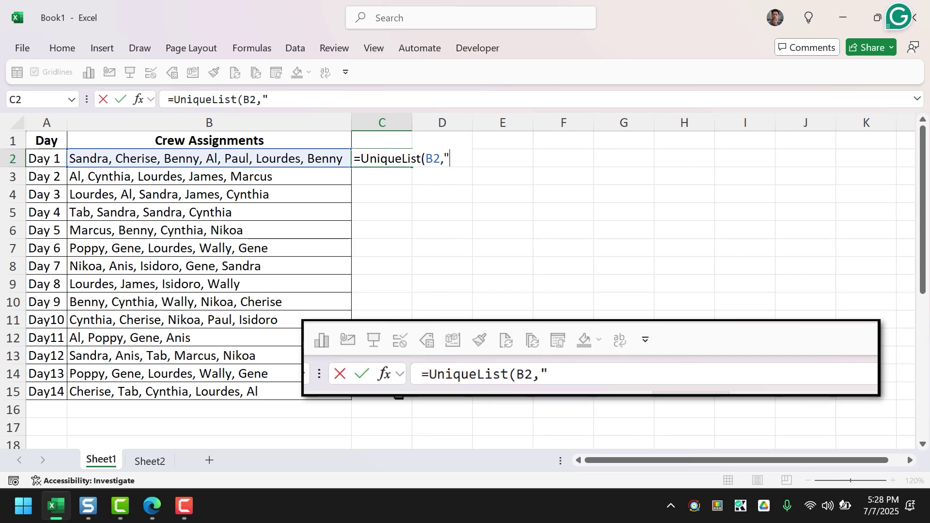
pyautogui.write(', ")')
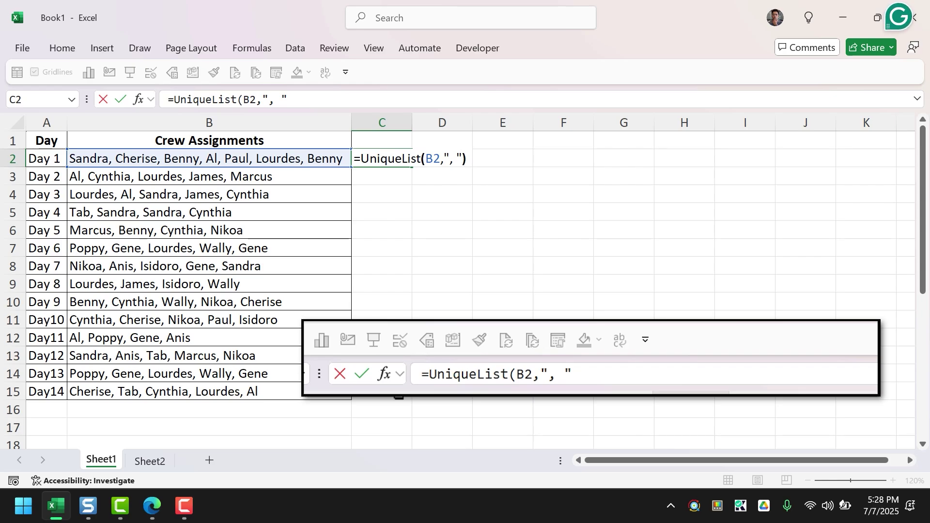
pyautogui.press('Return')
pyautogui.press('Up')
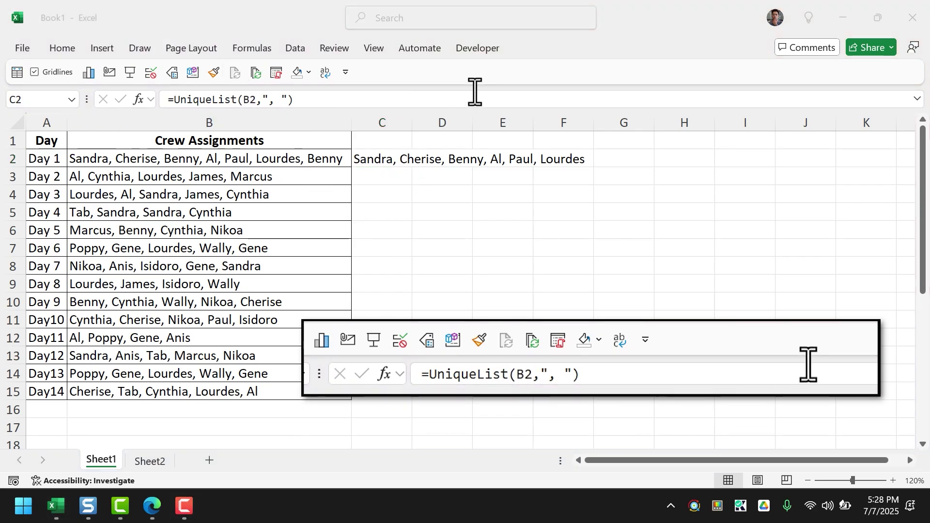
# Open the Visual Basic editor from the Developer tab
pyautogui.click(484, 61)
pyautogui.click(485, 53)
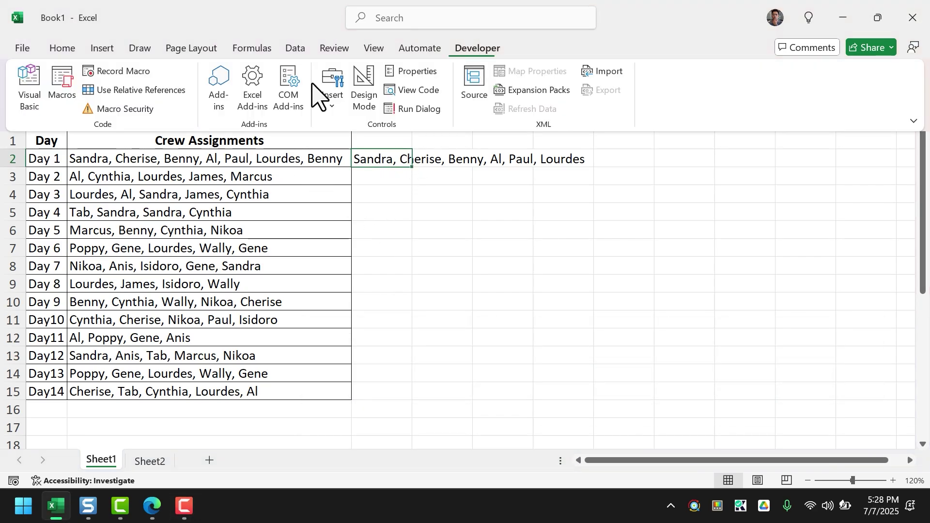
pyautogui.click(30, 97)
# Insert a new Module2 and paste Module1's UniqueList function code into it
pyautogui.click(68, 202)
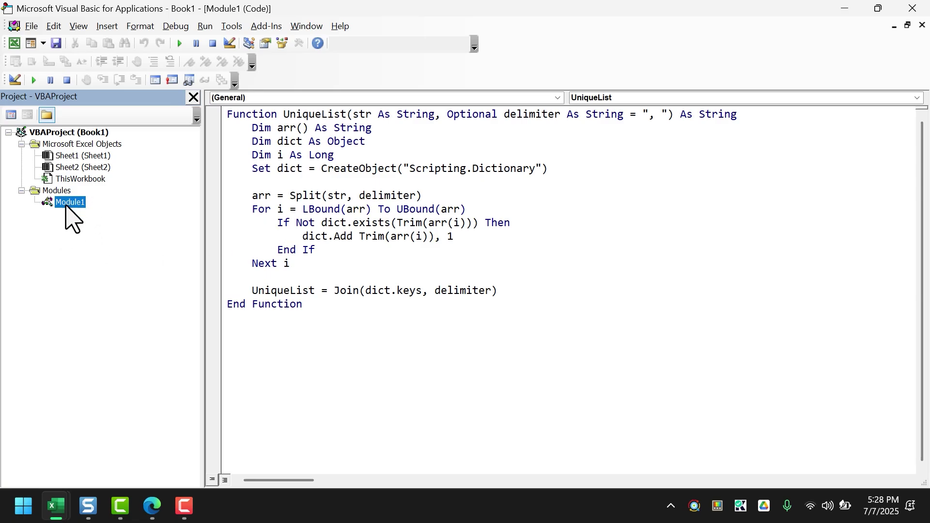
pyautogui.click(107, 27)
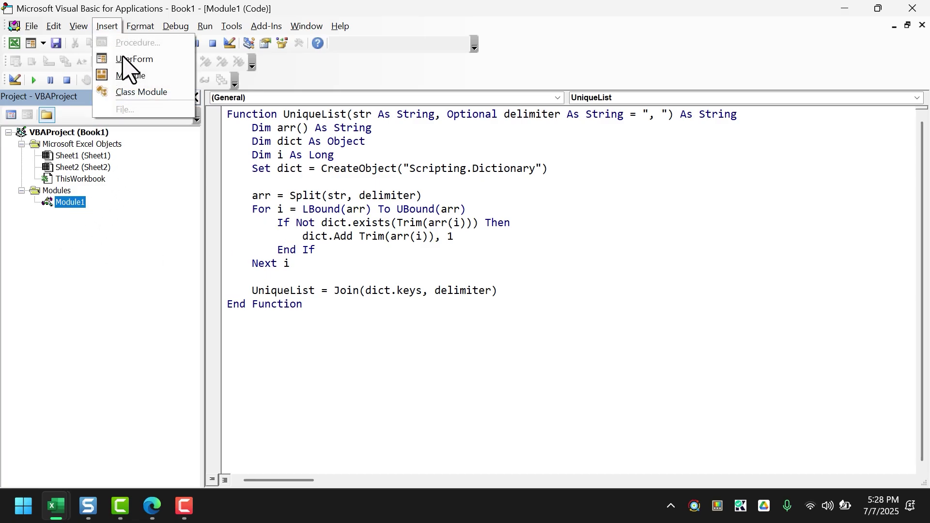
pyautogui.click(133, 77)
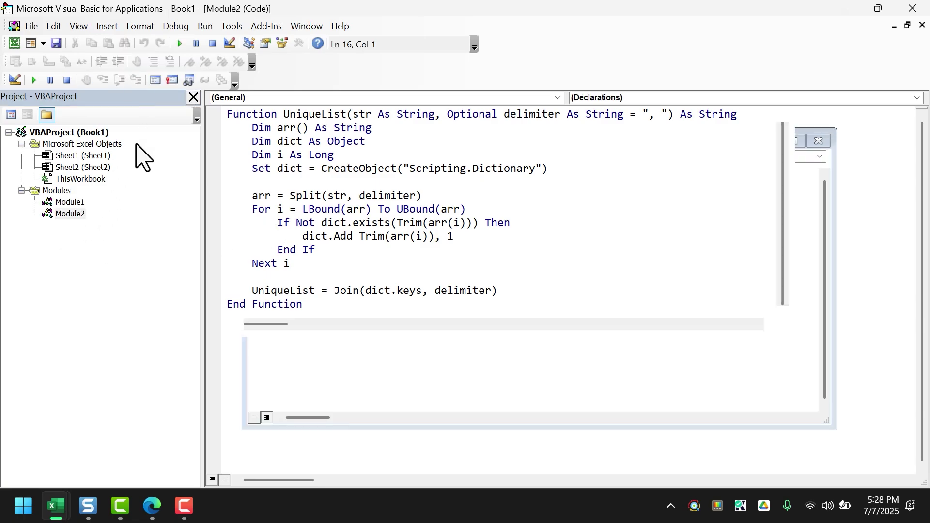
pyautogui.doubleClick(73, 203)
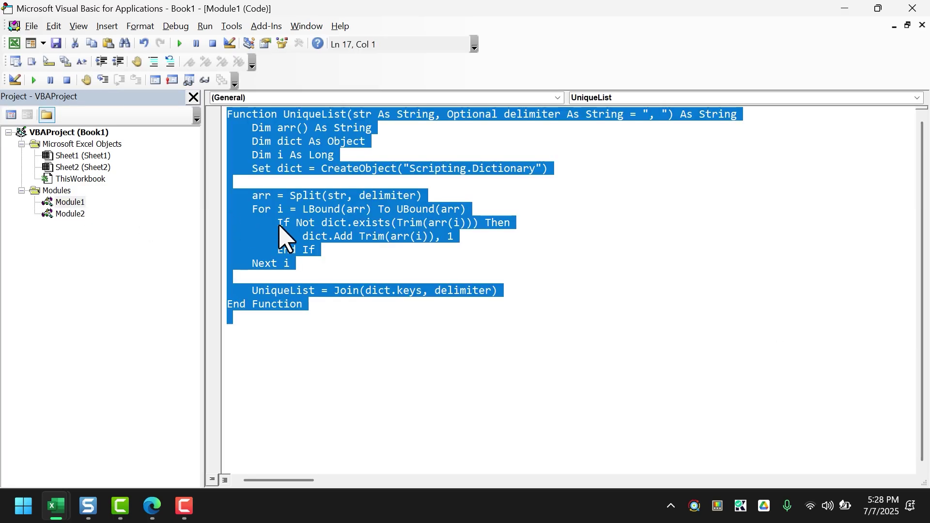
pyautogui.doubleClick(71, 215)
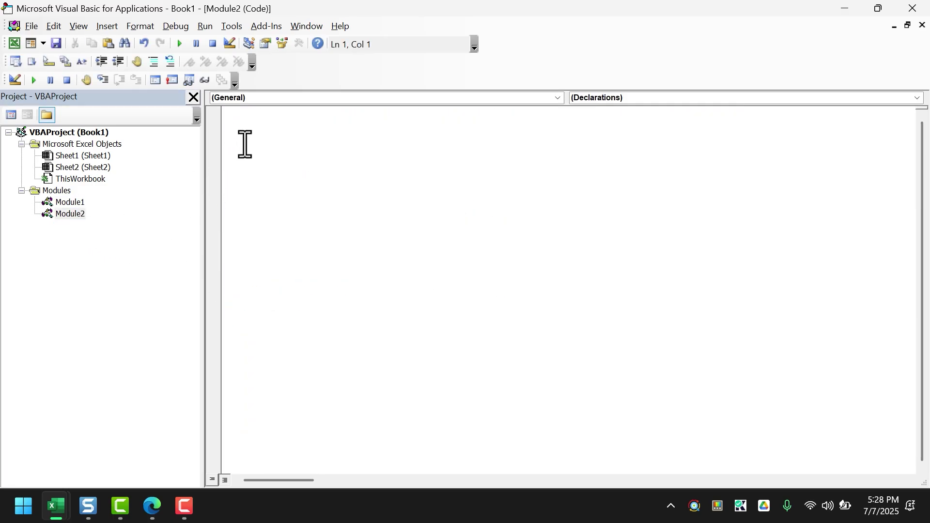
pyautogui.write('Function UniqueList(str As String, Optional delimiter As String = ", ") As String     Dim arr() As String     Dim dict As Object     Dim i As Long     Set dict = CreateObject("Scripting.Dictionary")      arr = Split(str, delimiter)     For i = LBound(arr) To UBound(arr)         If Not dict.exists(Trim(arr(i))) Then             dict.Add Trim(arr(i)), 1         End If     Next i      UniqueList = Join(dict.keys, delimiter) End Function')
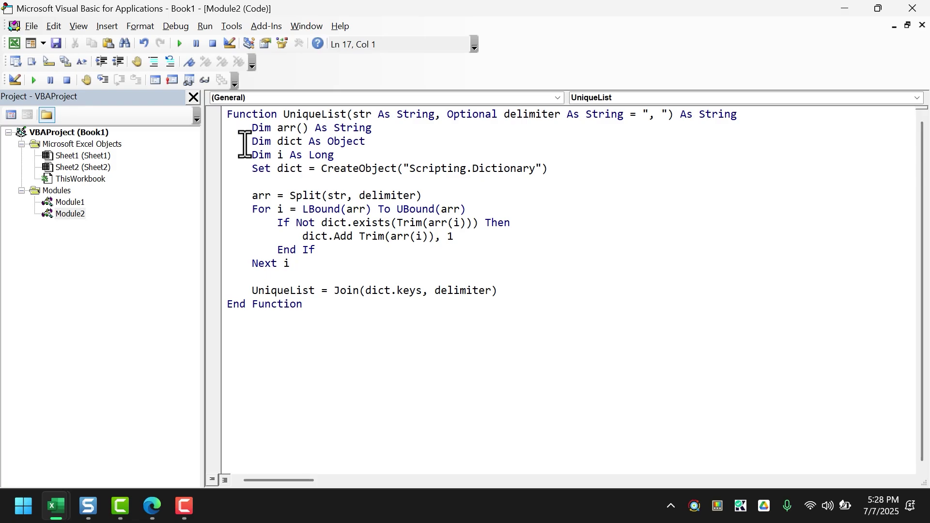